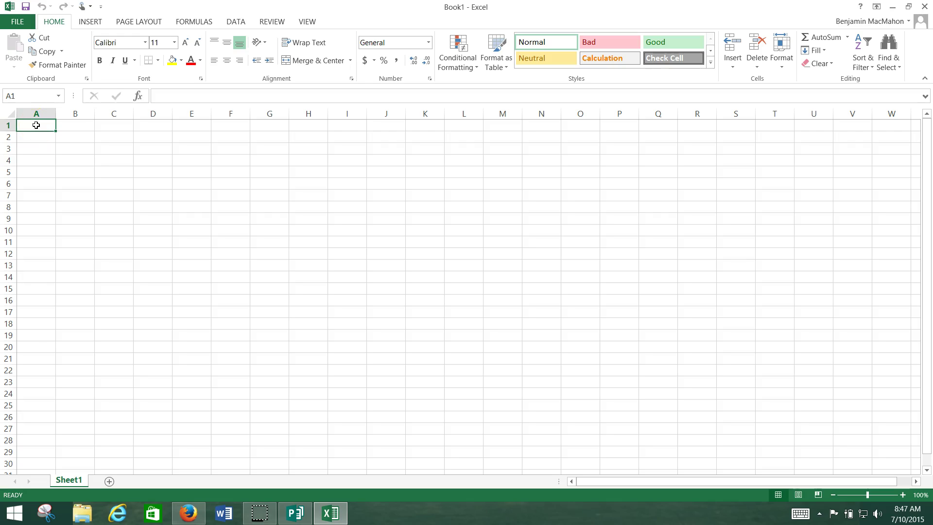
Pick a thick line style and apply All Borders to A1:I20, forming a 9-by-20 grid
{"action": "left_click_drag", "start_coordinate": [37, 126], "coordinate": [354, 347]}
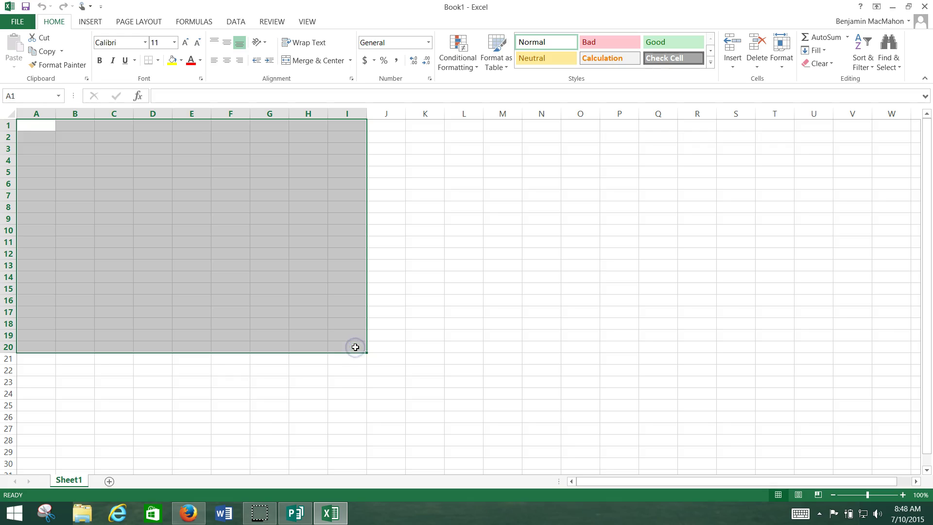
{"action": "left_click", "coordinate": [158, 61]}
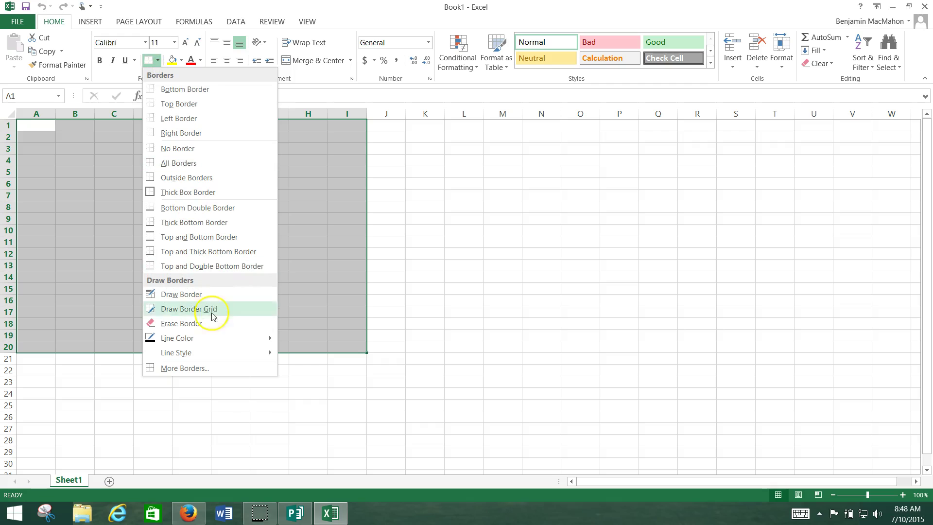
{"action": "mouse_move", "coordinate": [218, 354]}
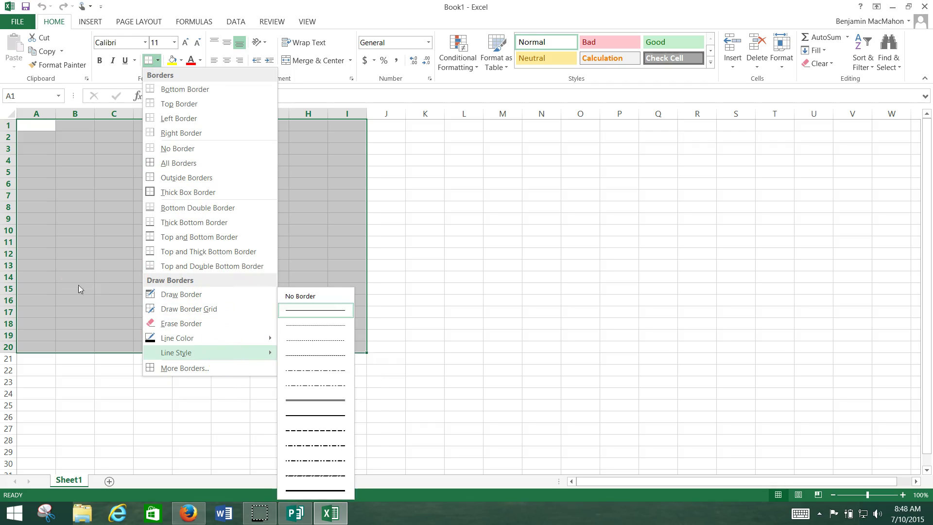
{"action": "left_click", "coordinate": [329, 409]}
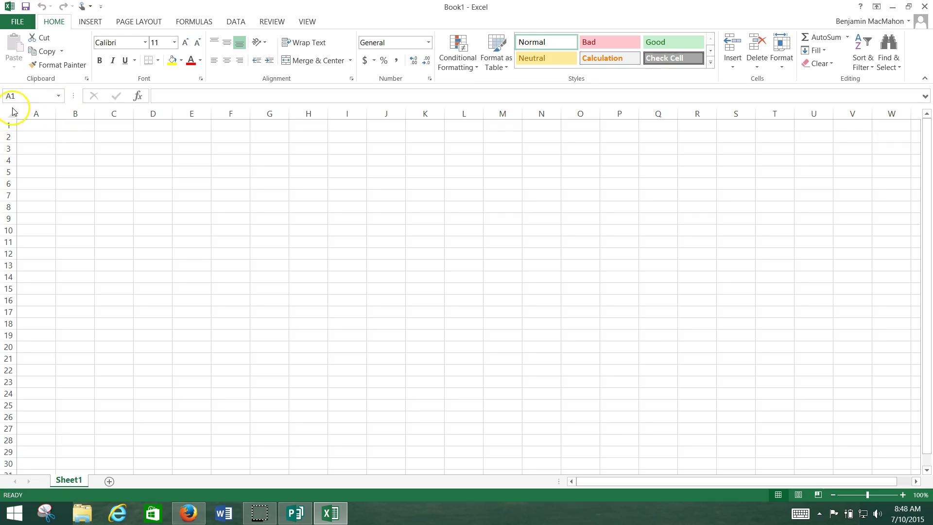
{"action": "left_click", "coordinate": [29, 129]}
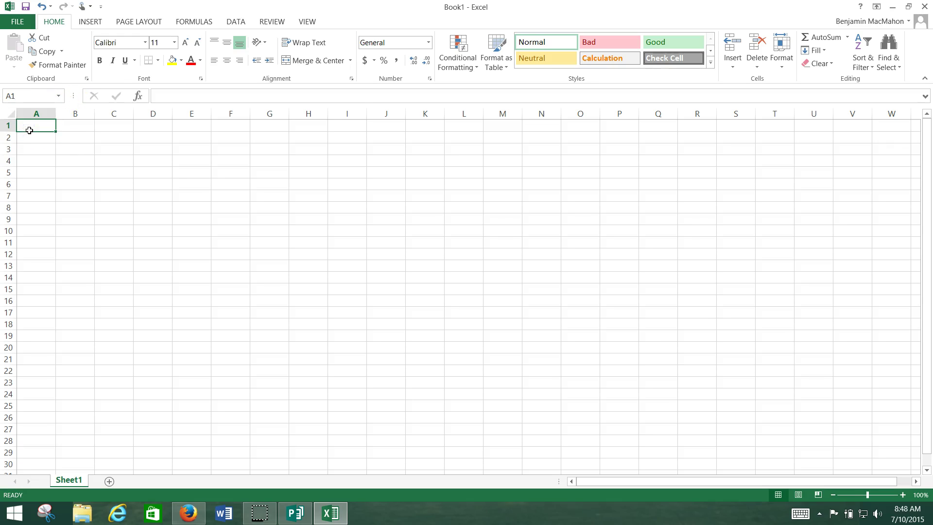
{"action": "left_click_drag", "start_coordinate": [46, 130], "coordinate": [360, 343]}
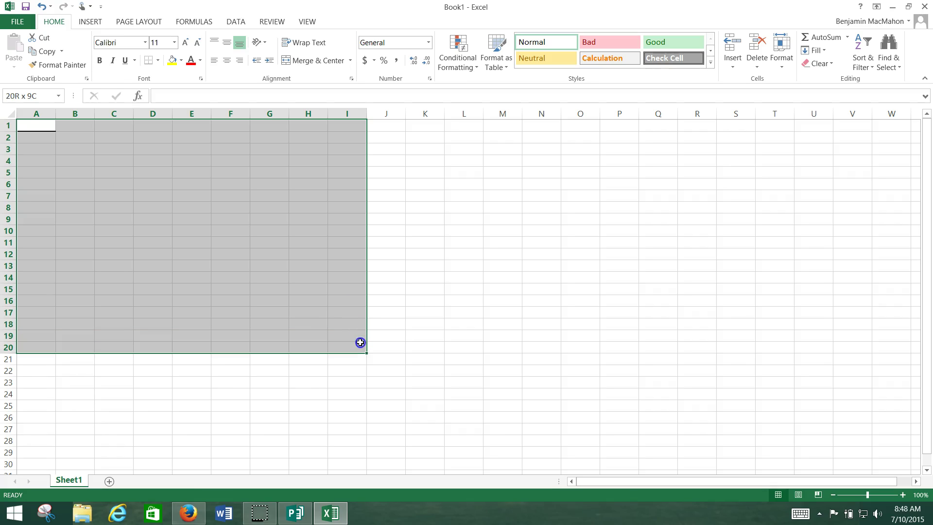
{"action": "left_click", "coordinate": [158, 60]}
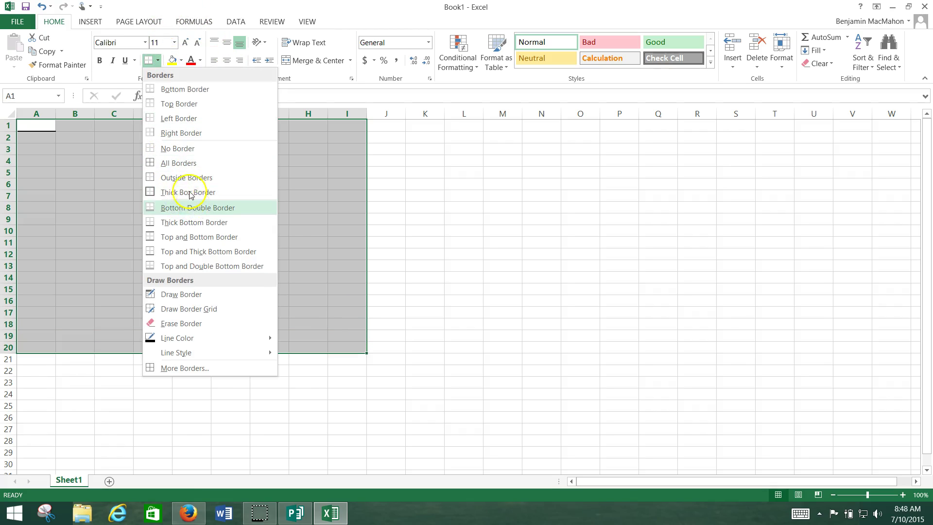
{"action": "left_click", "coordinate": [189, 165]}
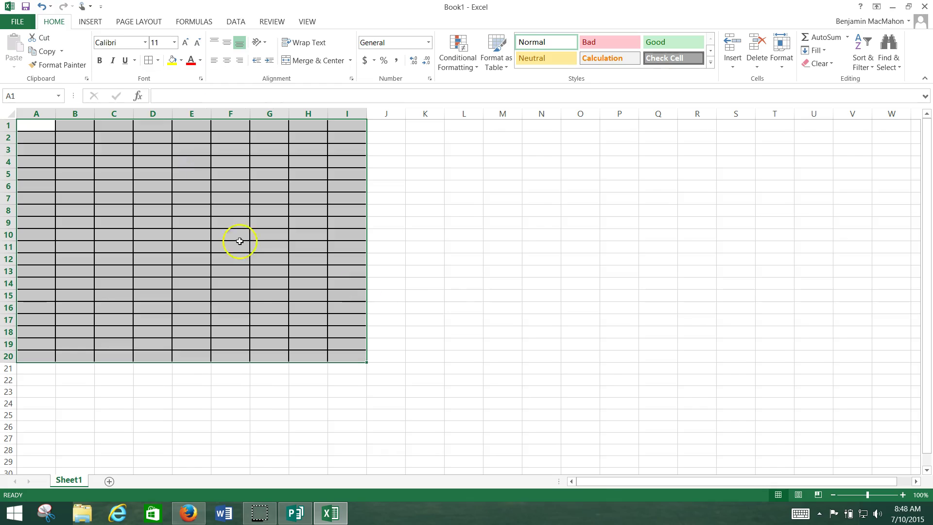
{"action": "left_click_drag", "start_coordinate": [423, 284], "coordinate": [446, 298]}
{"action": "left_click", "coordinate": [446, 298]}
{"action": "left_click_drag", "start_coordinate": [34, 124], "coordinate": [346, 352]}
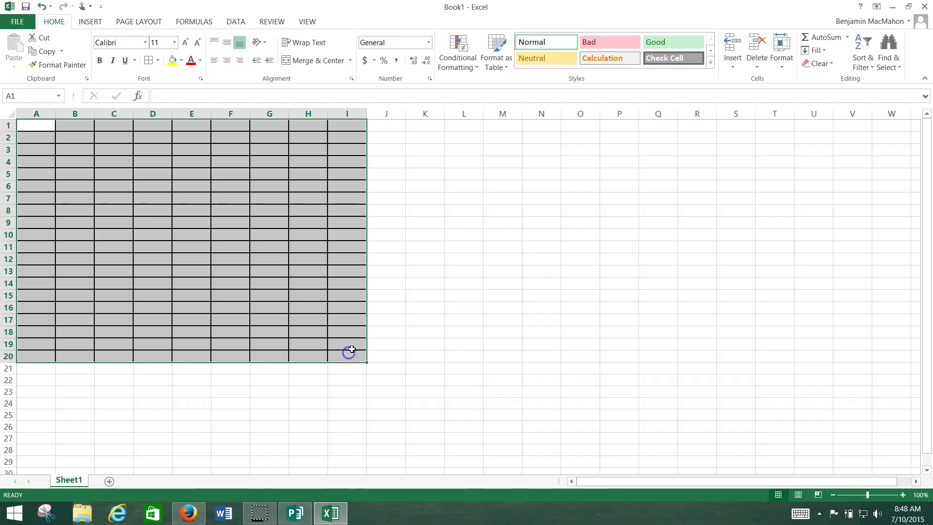
Set the width of columns A through I to 2.5
{"action": "left_click", "coordinate": [782, 68]}
{"action": "left_click", "coordinate": [800, 128]}
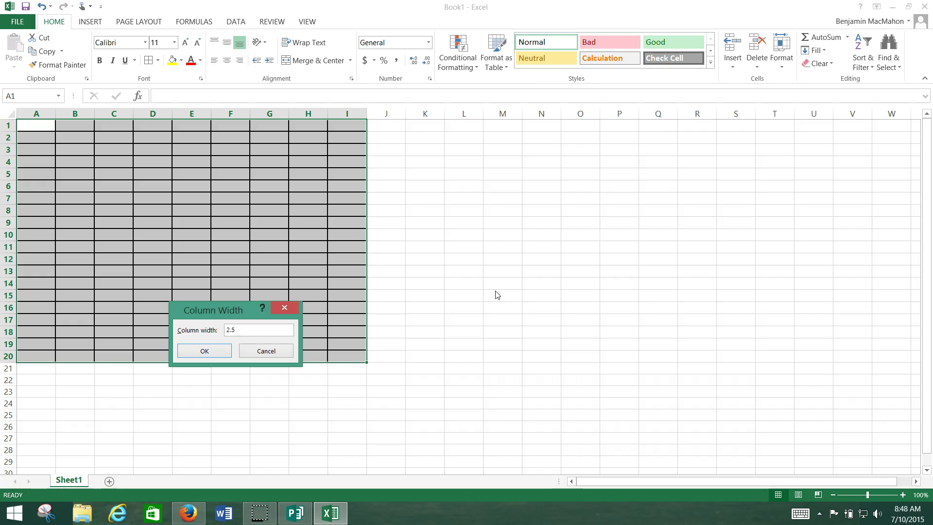
{"action": "key", "text": "Return"}
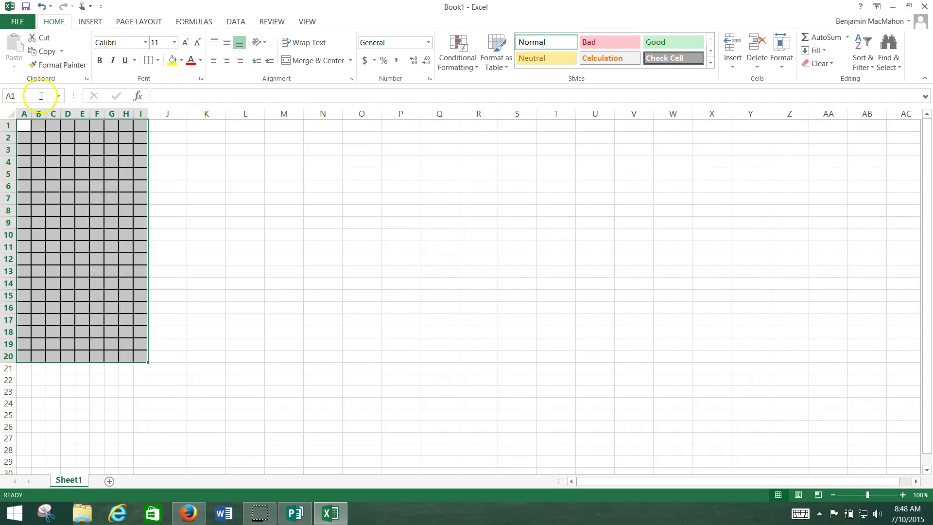
Use Erase Border to remove grid lines near I1, G1, row 4 (G–I) and column F
{"action": "left_click", "coordinate": [160, 62]}
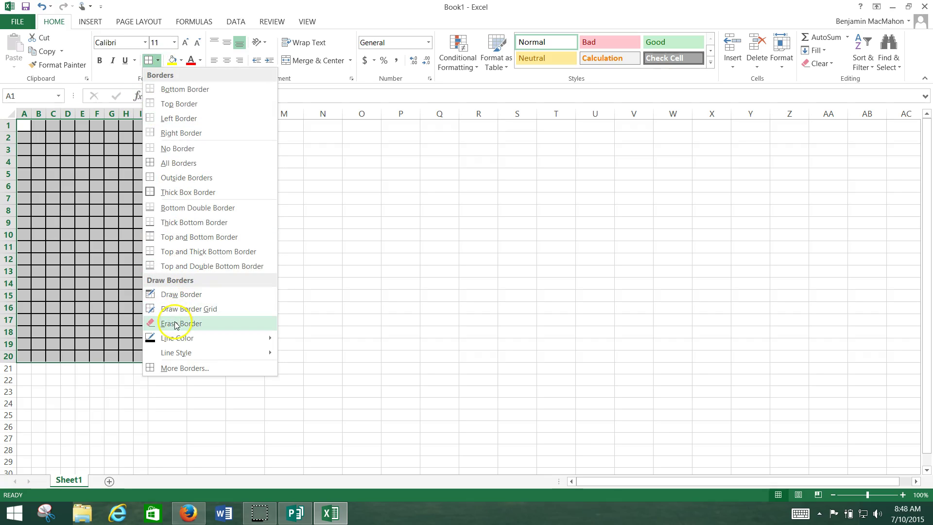
{"action": "left_click", "coordinate": [179, 323]}
{"action": "left_click", "coordinate": [147, 125]}
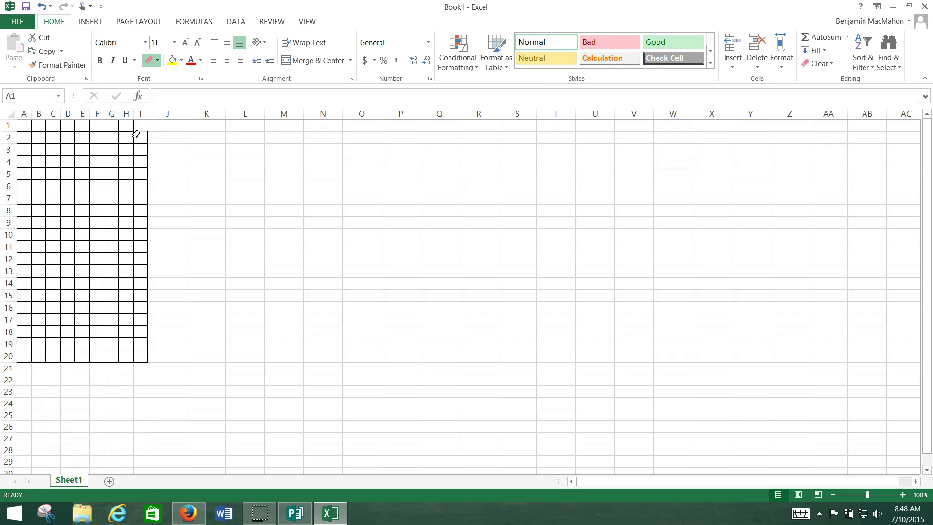
{"action": "left_click_drag", "start_coordinate": [121, 128], "coordinate": [115, 139]}
{"action": "left_click_drag", "start_coordinate": [139, 155], "coordinate": [119, 161]}
{"action": "left_click_drag", "start_coordinate": [98, 144], "coordinate": [99, 137]}
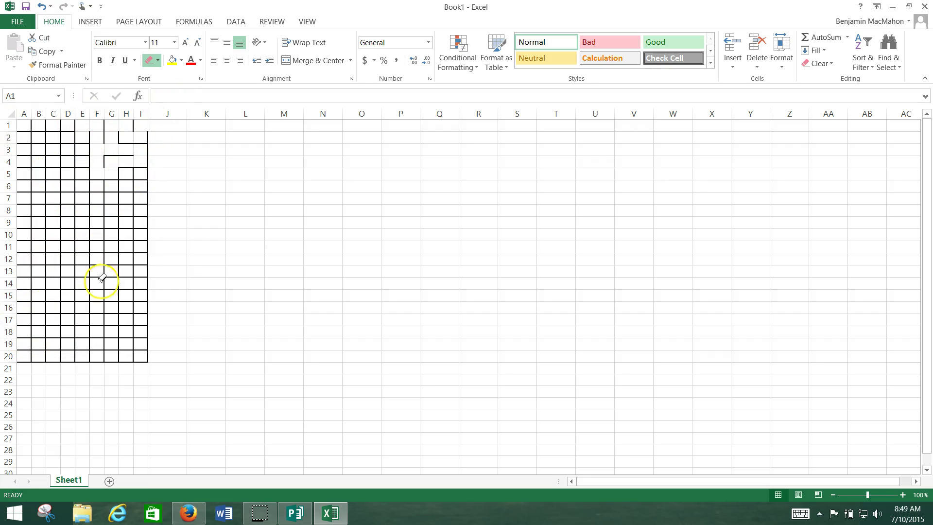
Enter 'Start' in J1 and 'Finish' in J20
{"action": "left_click", "coordinate": [150, 125]}
{"action": "type", "text": "Start"}
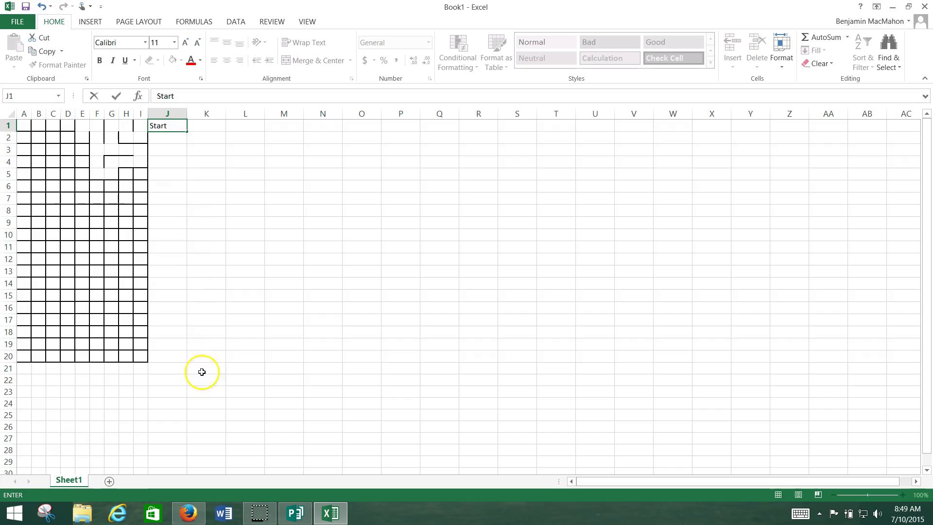
{"action": "left_click", "coordinate": [167, 359]}
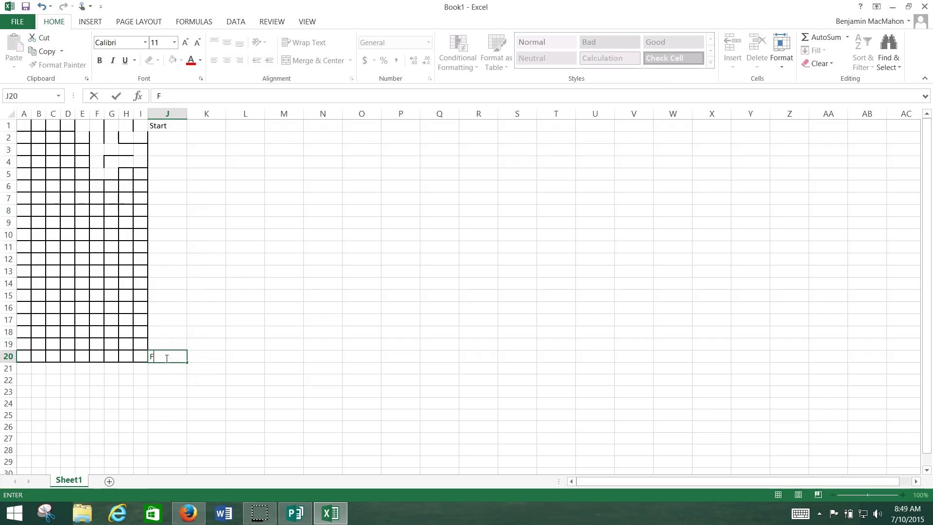
{"action": "left_click", "coordinate": [162, 404]}
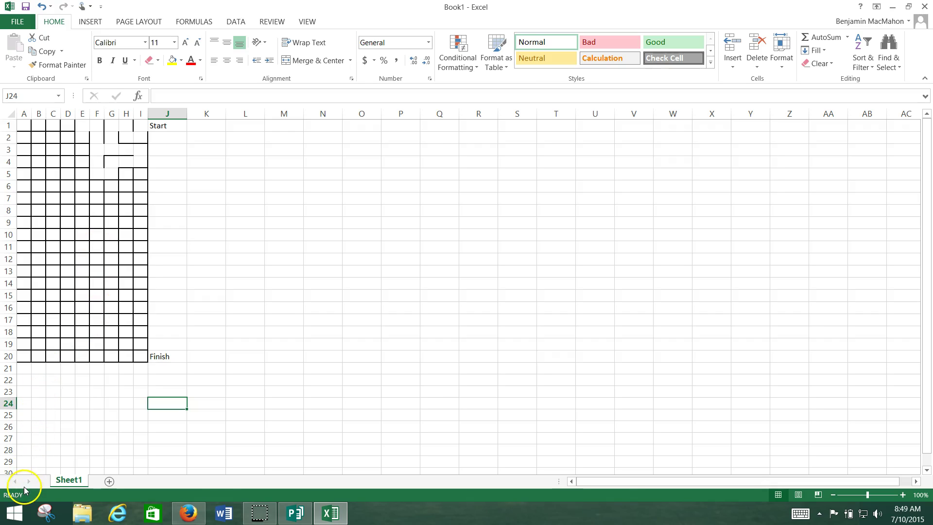
Add Sheet2 and enter row labels Gas in A2 and Electic in A3
{"action": "left_click", "coordinate": [110, 481]}
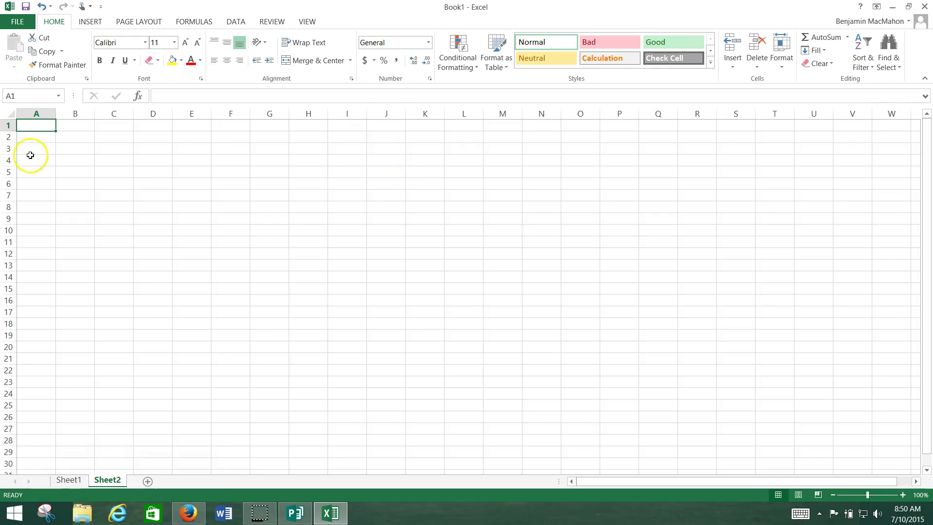
{"action": "left_click", "coordinate": [32, 140]}
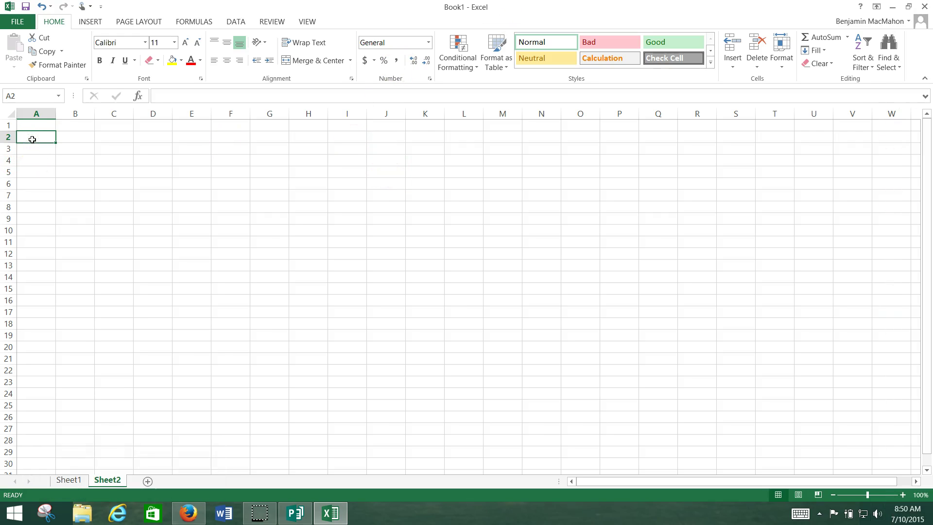
{"action": "type", "text": "S"}
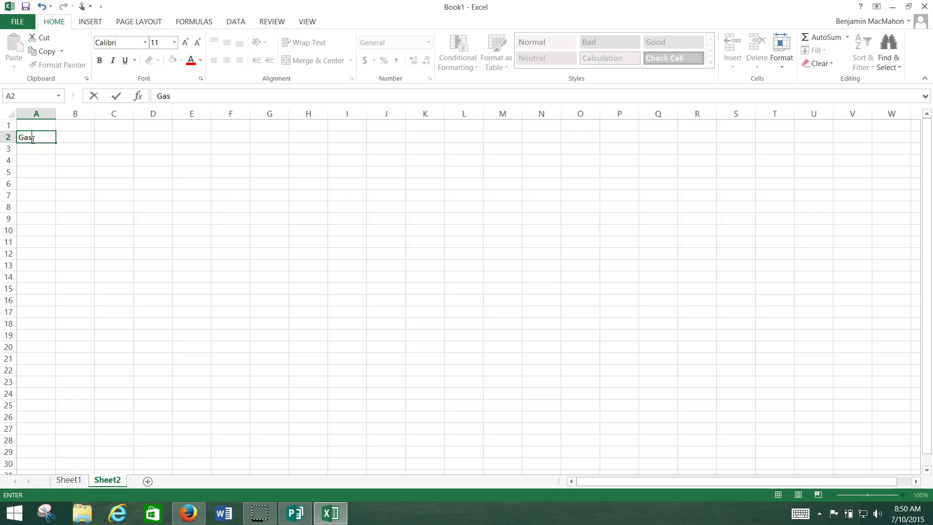
{"action": "type", "text": "as"}
{"action": "key", "text": "Return"}
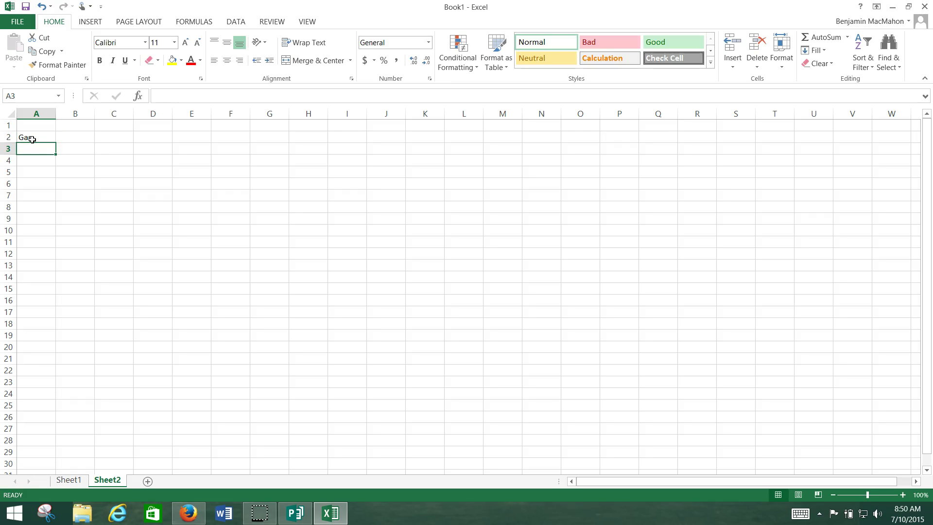
{"action": "type", "text": "Electic"}
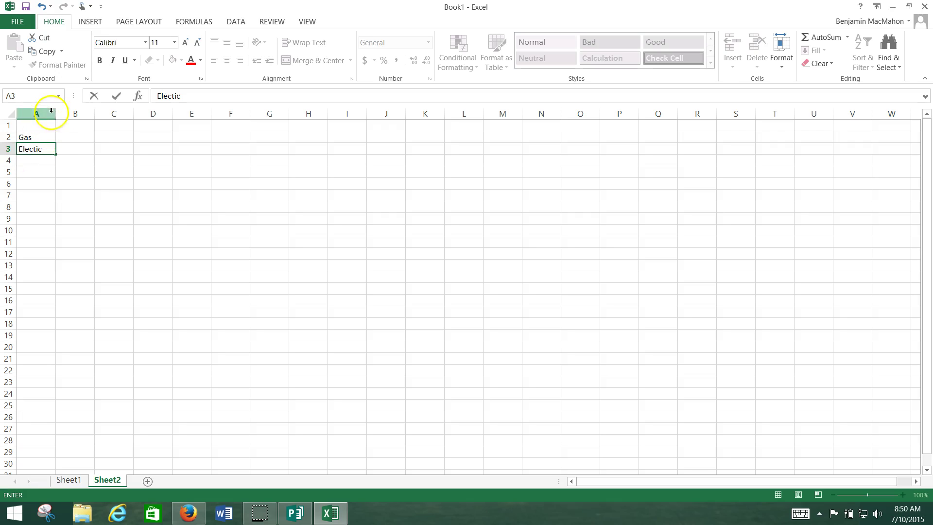
{"action": "left_click", "coordinate": [74, 125]}
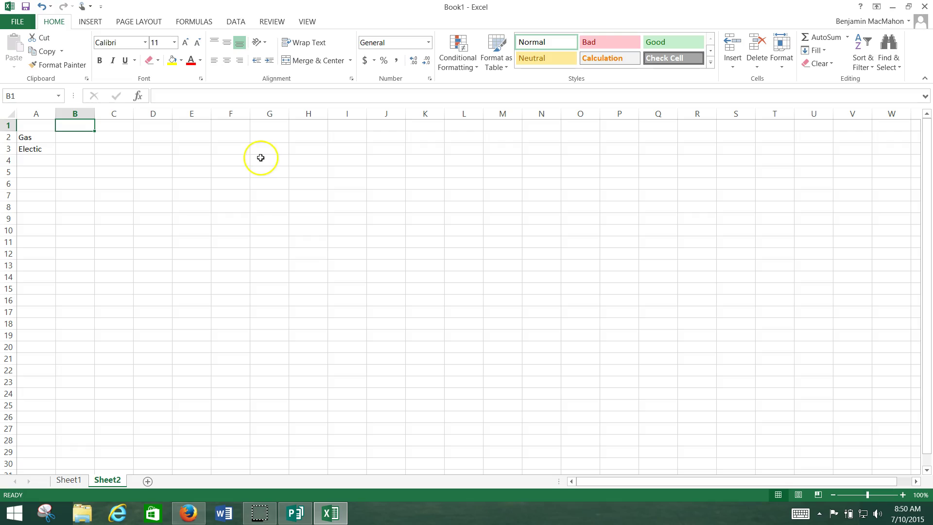
Enter January in B1 and fill the months through December to M1
{"action": "type", "text": "January"}
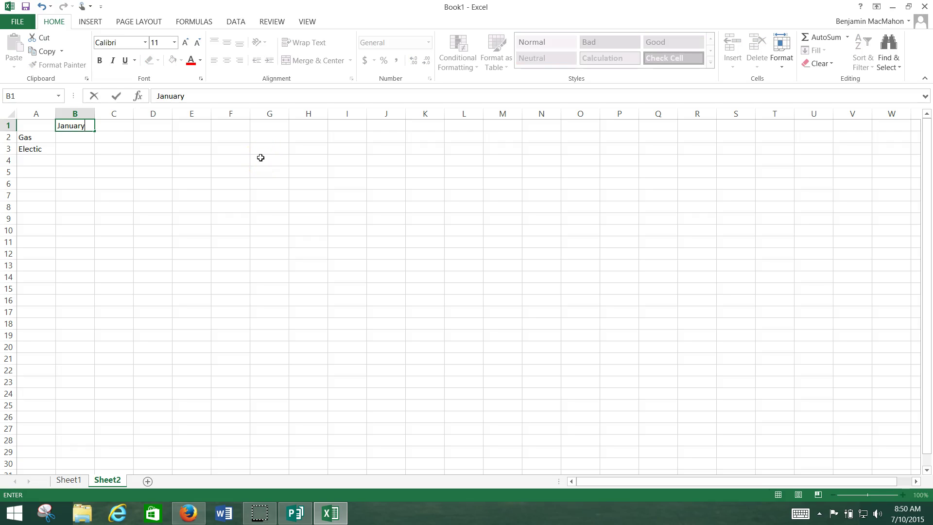
{"action": "left_click", "coordinate": [153, 184]}
{"action": "left_click", "coordinate": [89, 127]}
{"action": "left_click_drag", "start_coordinate": [95, 129], "coordinate": [175, 131]}
{"action": "left_click_drag", "start_coordinate": [228, 137], "coordinate": [253, 132]}
{"action": "left_click", "coordinate": [151, 127]}
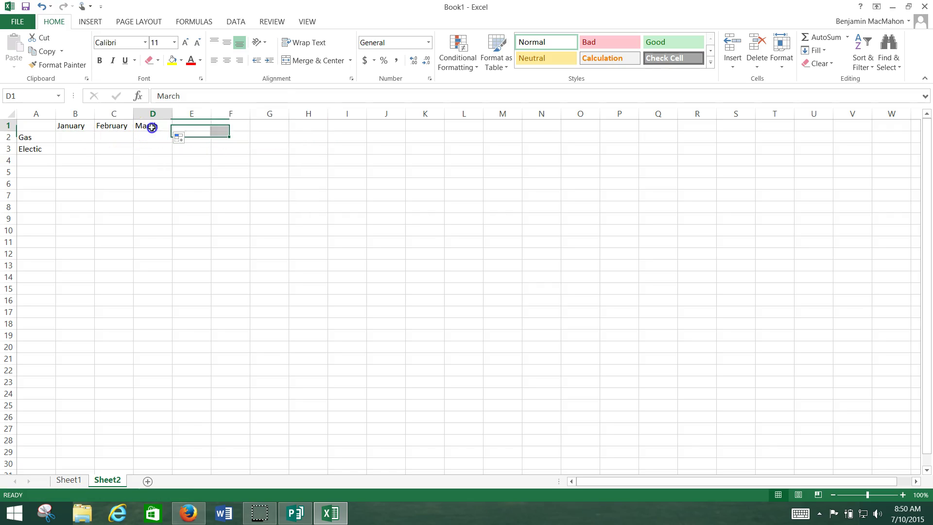
{"action": "left_click_drag", "start_coordinate": [172, 130], "coordinate": [503, 127]}
{"action": "left_click", "coordinate": [277, 198]}
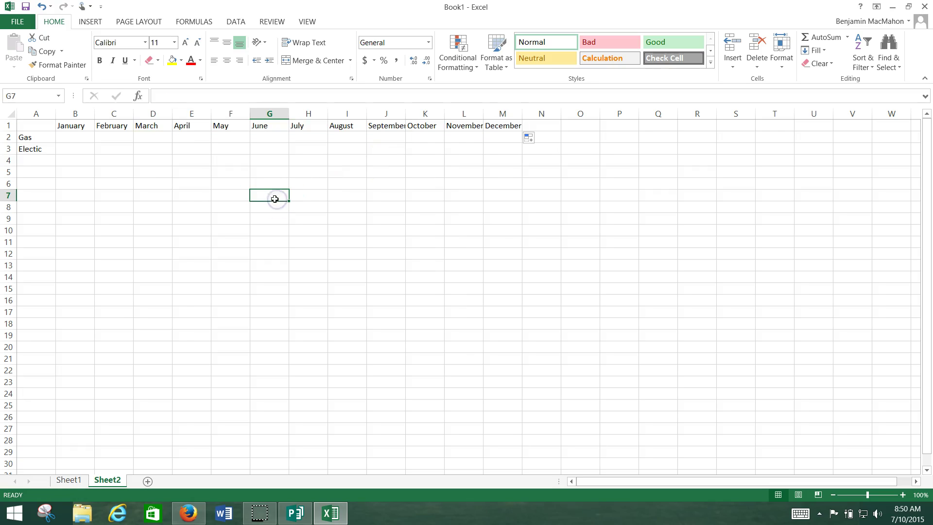
{"action": "left_click", "coordinate": [77, 138]}
{"action": "left_click", "coordinate": [78, 148]}
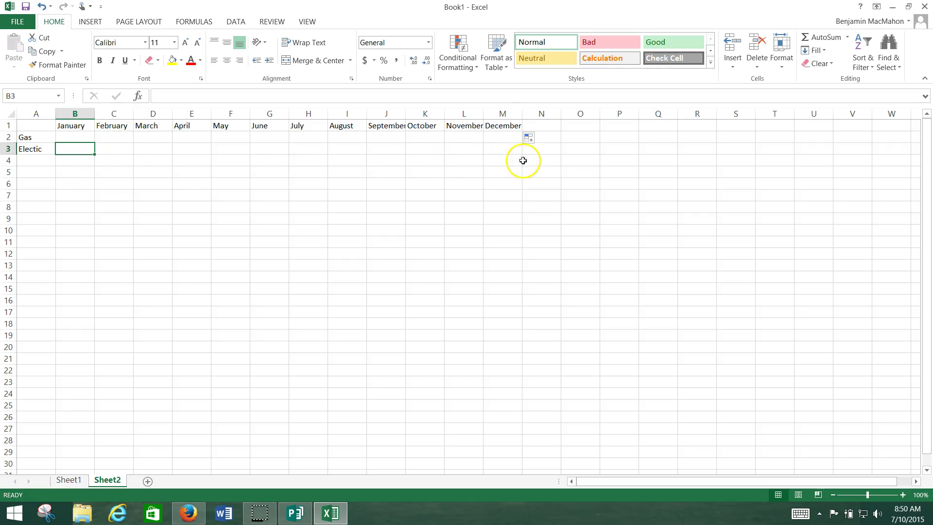
{"action": "left_click", "coordinate": [543, 127]}
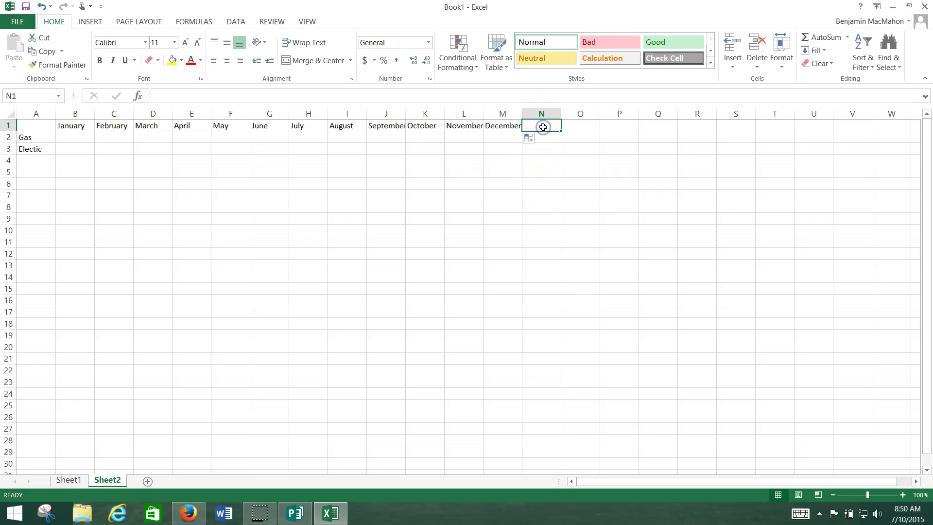
Enter 'Total' in N1 and make it bold
{"action": "type", "text": "Total"}
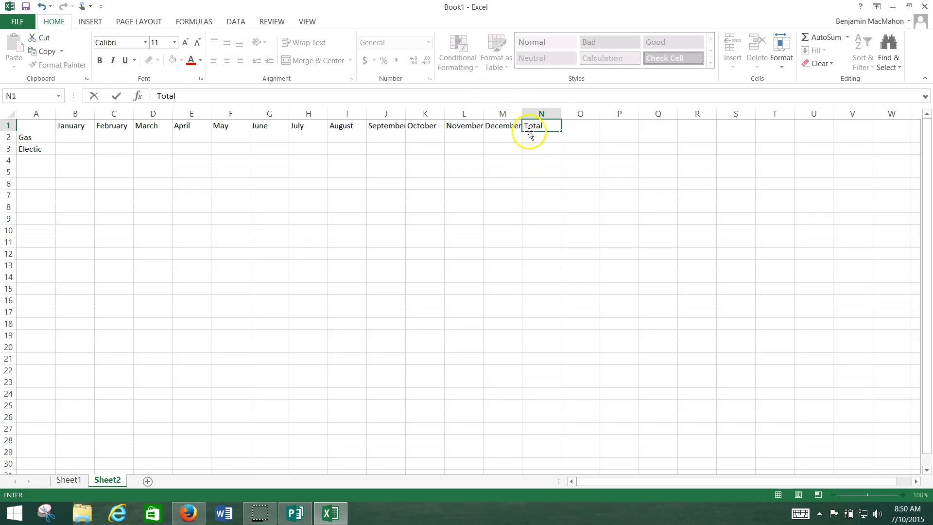
{"action": "key", "text": "Return"}
{"action": "left_click", "coordinate": [539, 125]}
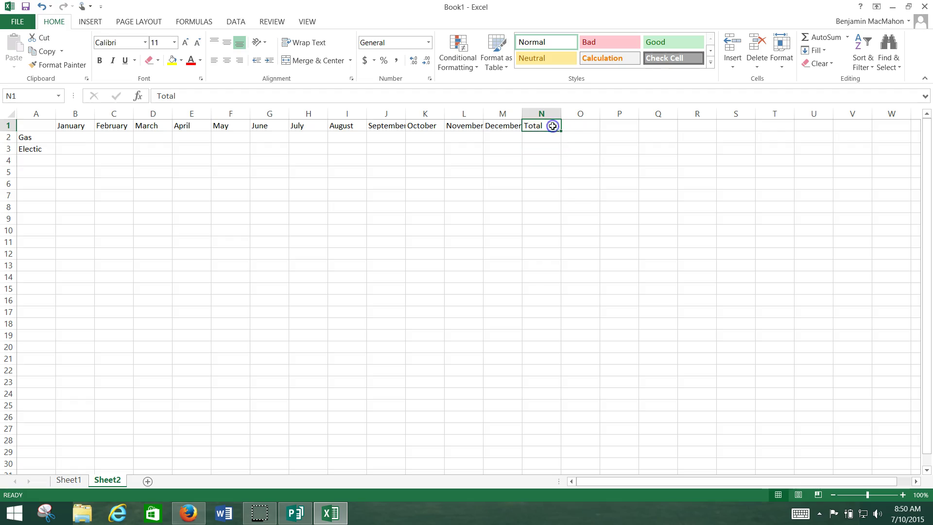
{"action": "left_click", "coordinate": [105, 61]}
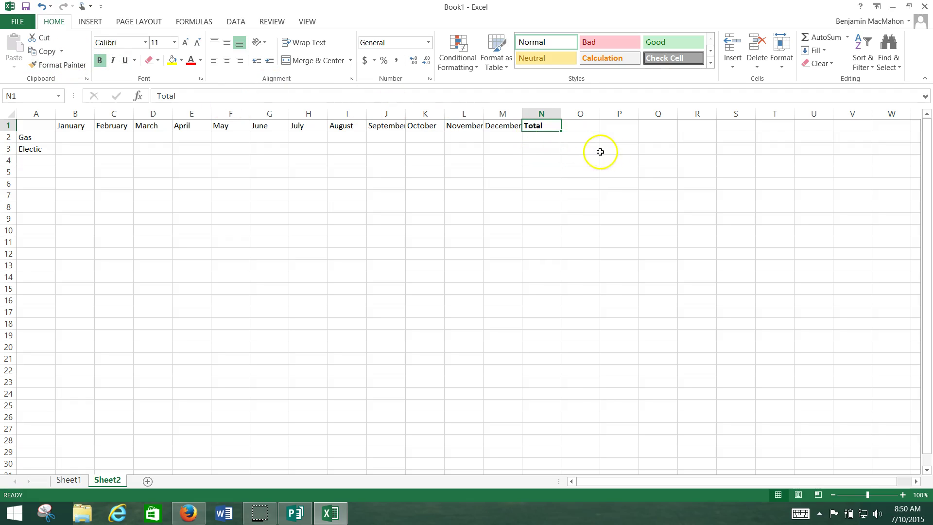
{"action": "left_click", "coordinate": [517, 171]}
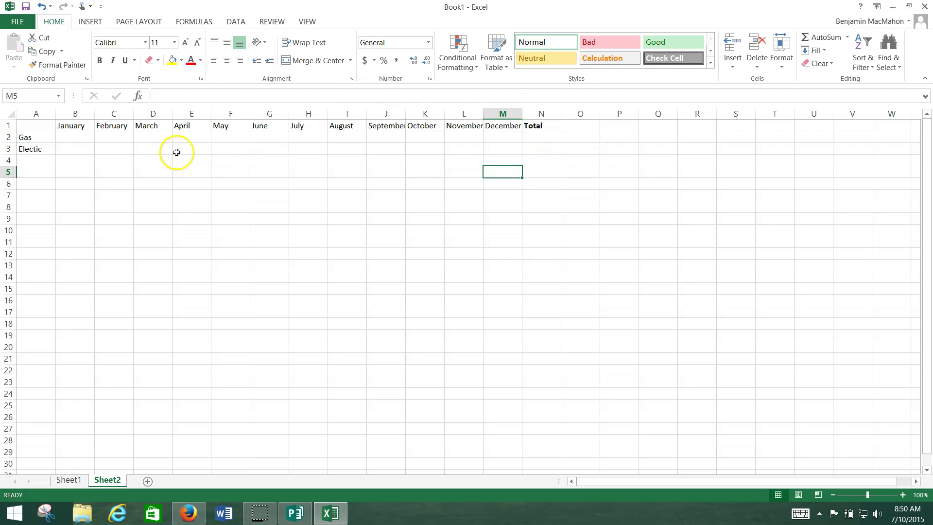
Apply All Borders to the data cells B2:M3 and the Total cells N2:N3
{"action": "left_click_drag", "start_coordinate": [64, 135], "coordinate": [505, 152]}
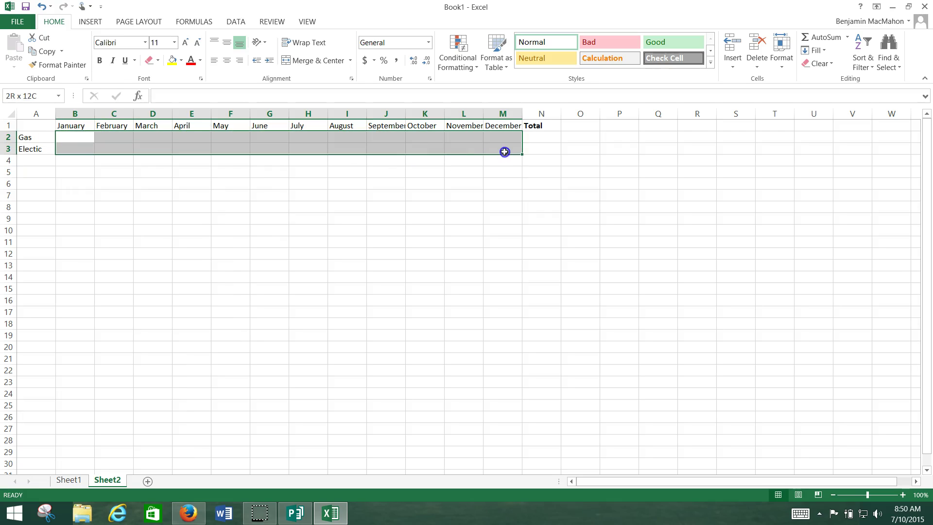
{"action": "left_click", "coordinate": [159, 62]}
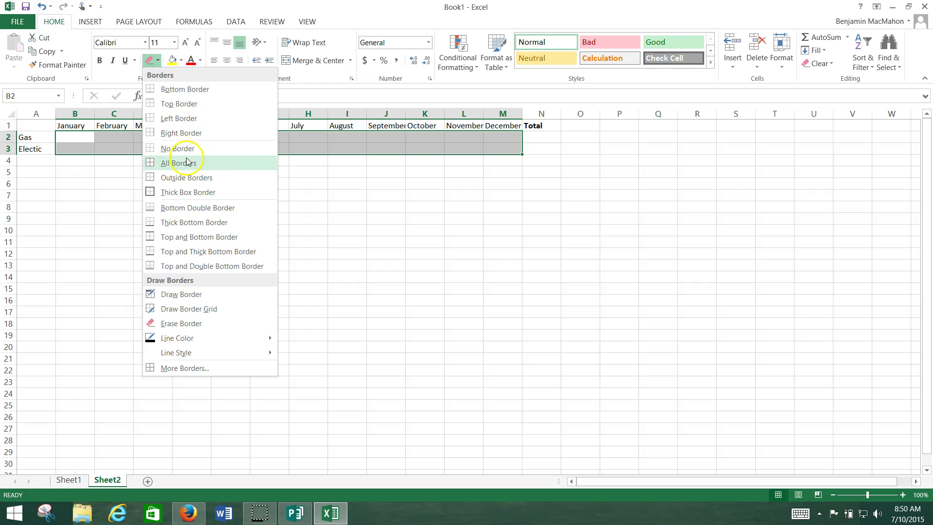
{"action": "left_click", "coordinate": [187, 159]}
{"action": "left_click_drag", "start_coordinate": [539, 139], "coordinate": [544, 149]}
{"action": "left_click", "coordinate": [150, 60]}
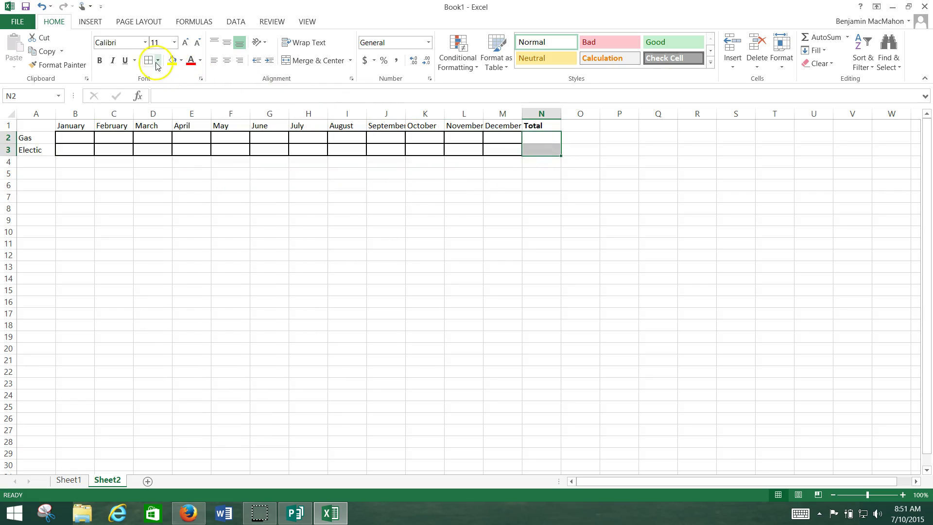
{"action": "left_click", "coordinate": [438, 205]}
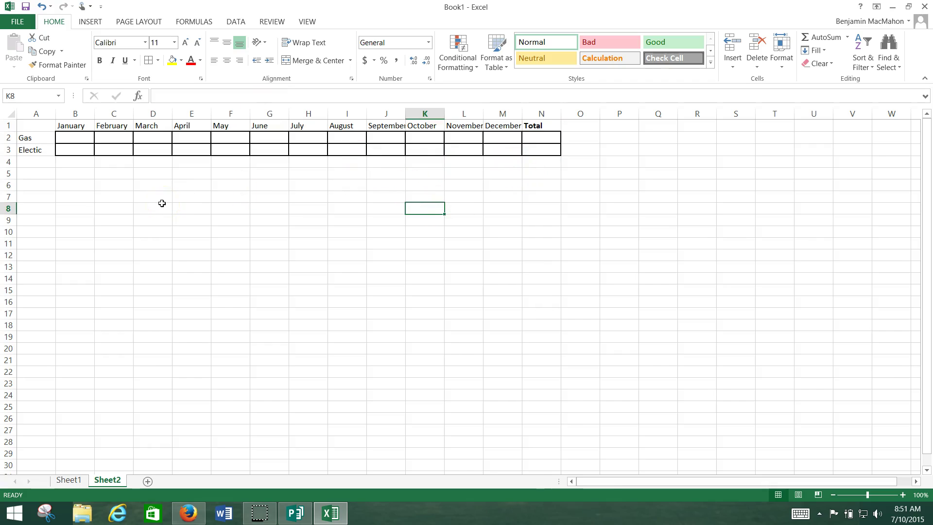
Add Sheet3 and fill January through December down A2:A13
{"action": "left_click", "coordinate": [148, 482]}
{"action": "left_click", "coordinate": [34, 137]}
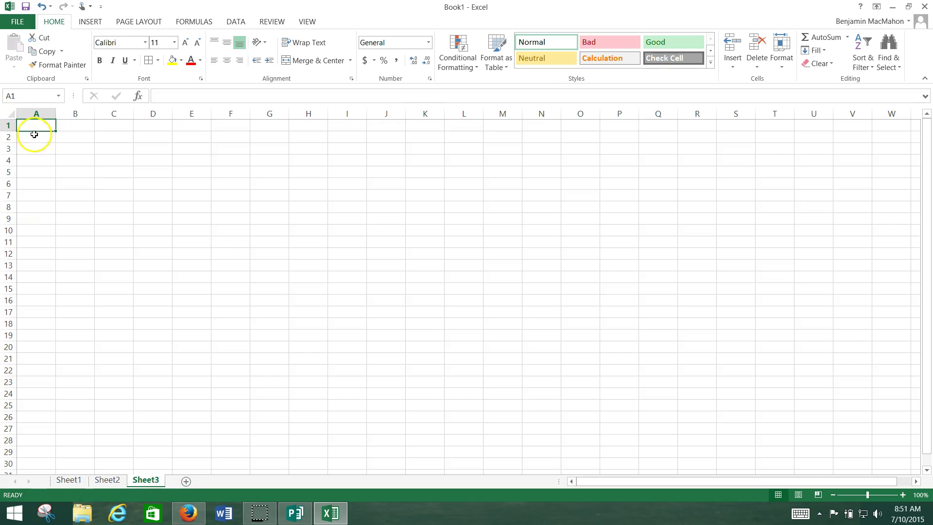
{"action": "type", "text": "January"}
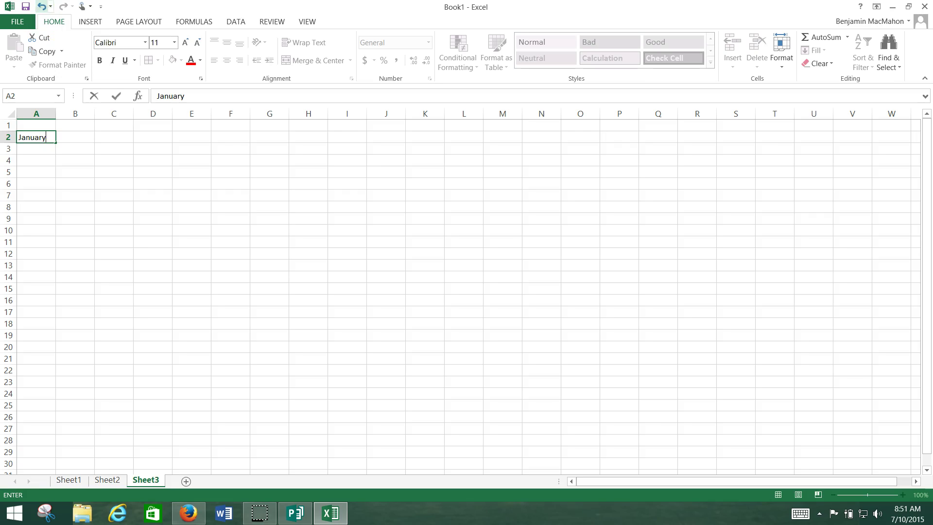
{"action": "key", "text": "ctrl+Return"}
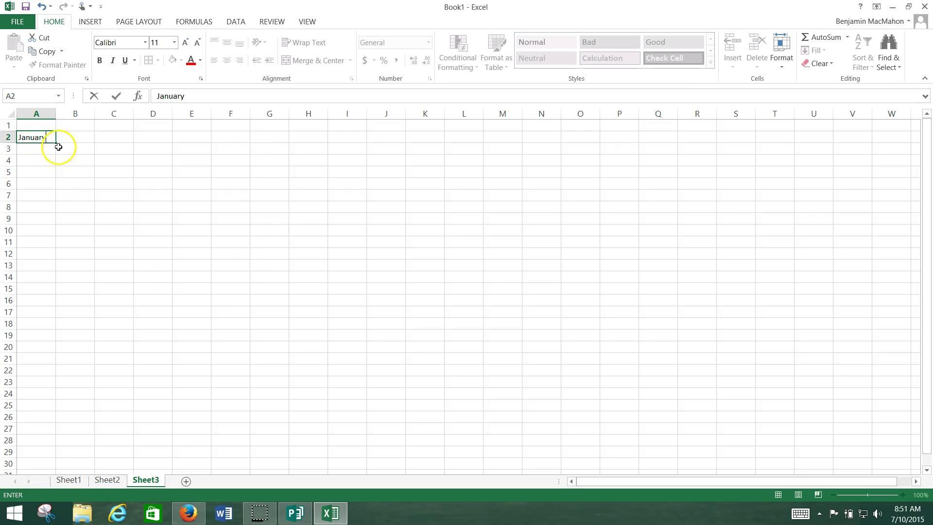
{"action": "left_click_drag", "start_coordinate": [55, 143], "coordinate": [52, 276]}
Enter Gas in B1 and Electric in C1, then select B2:C14
{"action": "left_click", "coordinate": [81, 125]}
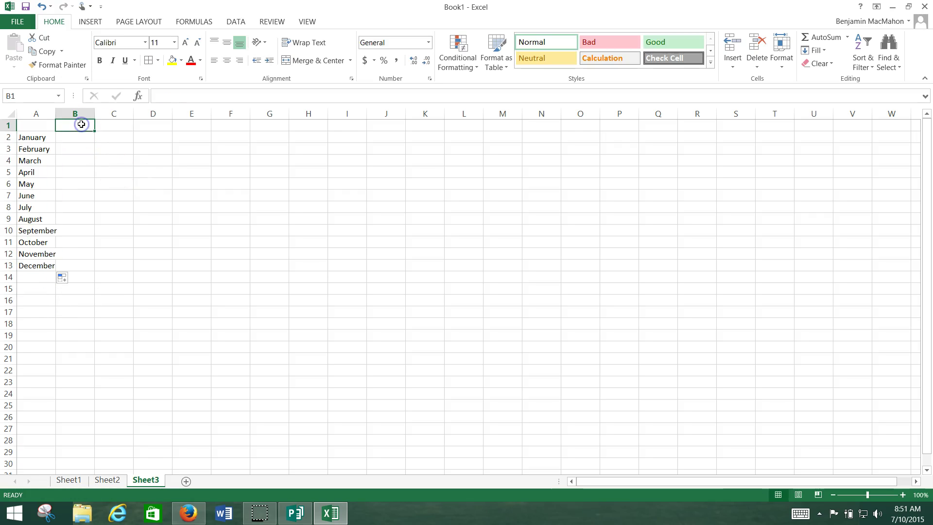
{"action": "type", "text": "Gas"}
{"action": "key", "text": "Tab"}
{"action": "type", "text": "El"}
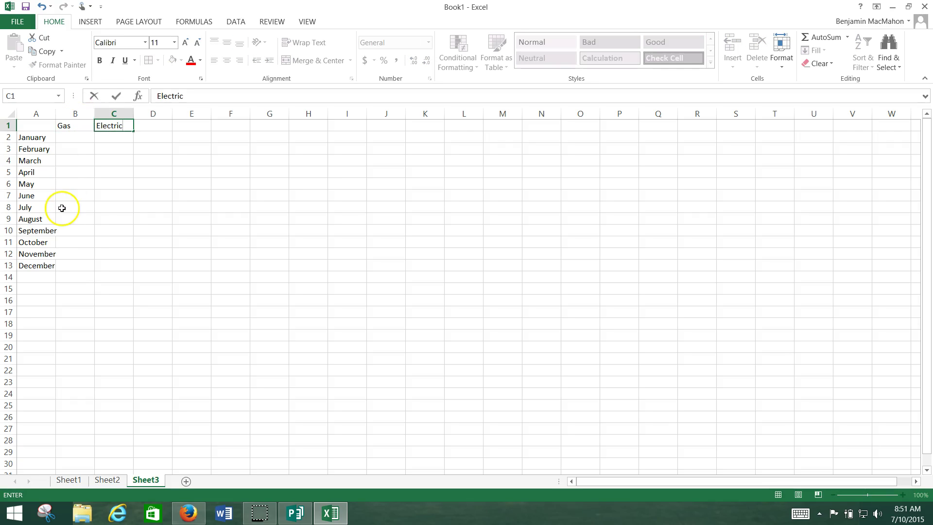
{"action": "left_click", "coordinate": [73, 231]}
{"action": "left_click", "coordinate": [73, 138]}
{"action": "left_click_drag", "start_coordinate": [83, 141], "coordinate": [120, 271]}
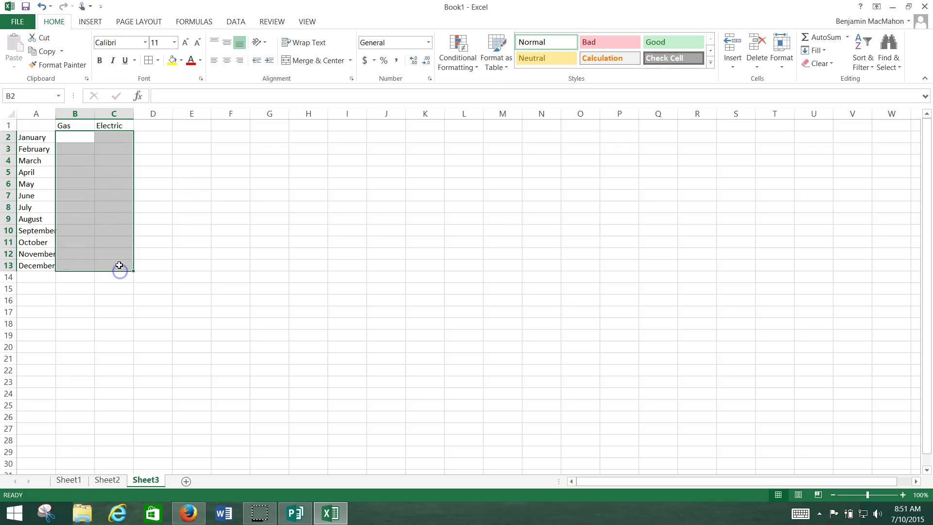
{"action": "left_click", "coordinate": [78, 171]}
{"action": "left_click_drag", "start_coordinate": [69, 137], "coordinate": [113, 276]}
Apply All Borders to B2:C14 and add a bold 'Total' label in A14
{"action": "left_click", "coordinate": [149, 60]}
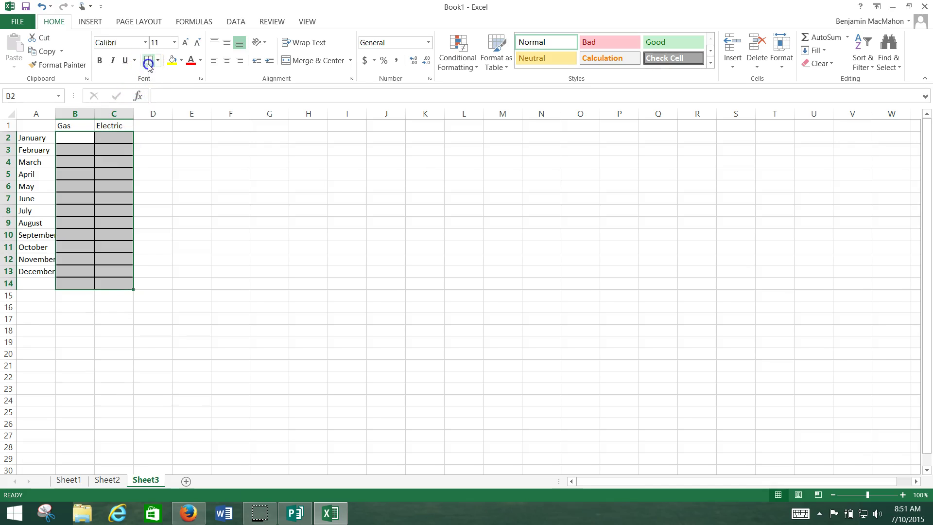
{"action": "left_click", "coordinate": [23, 283]}
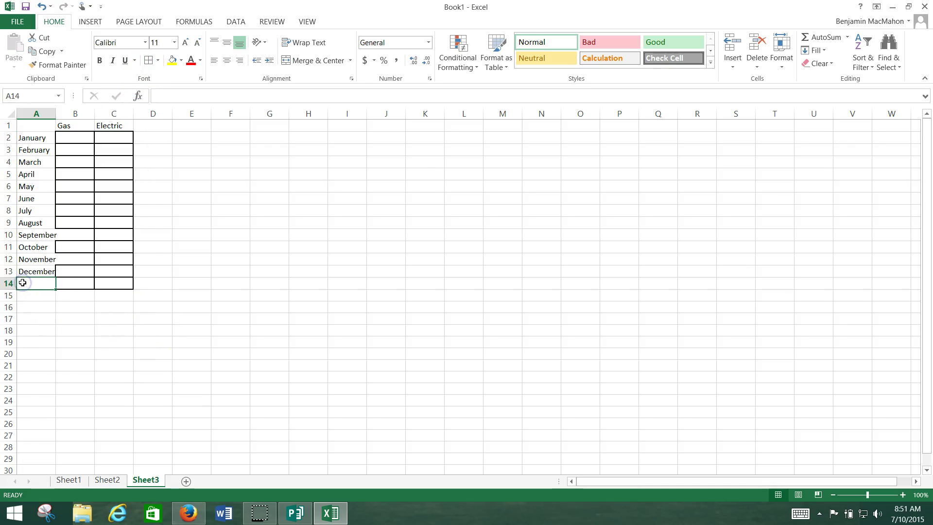
{"action": "type", "text": "Total"}
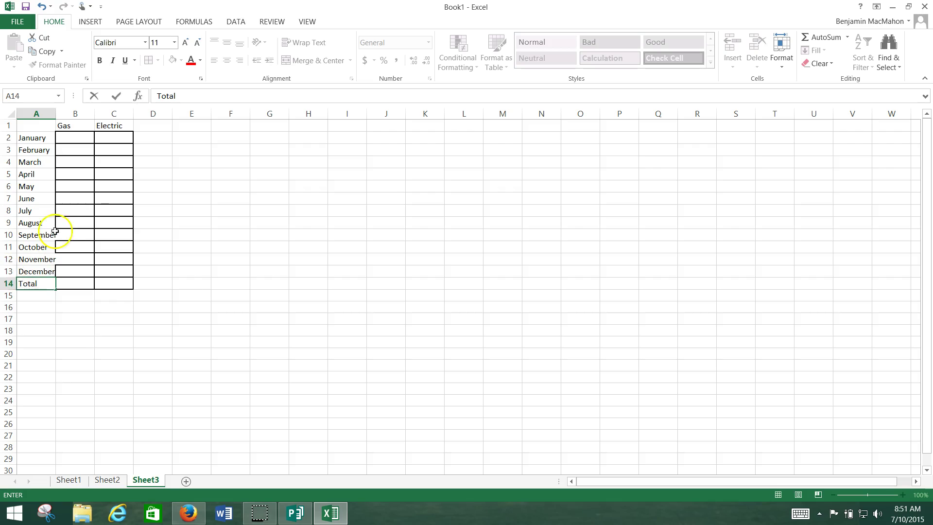
{"action": "key", "text": "Return"}
{"action": "left_click", "coordinate": [31, 283]}
{"action": "left_click", "coordinate": [102, 64]}
{"action": "left_click", "coordinate": [195, 291]}
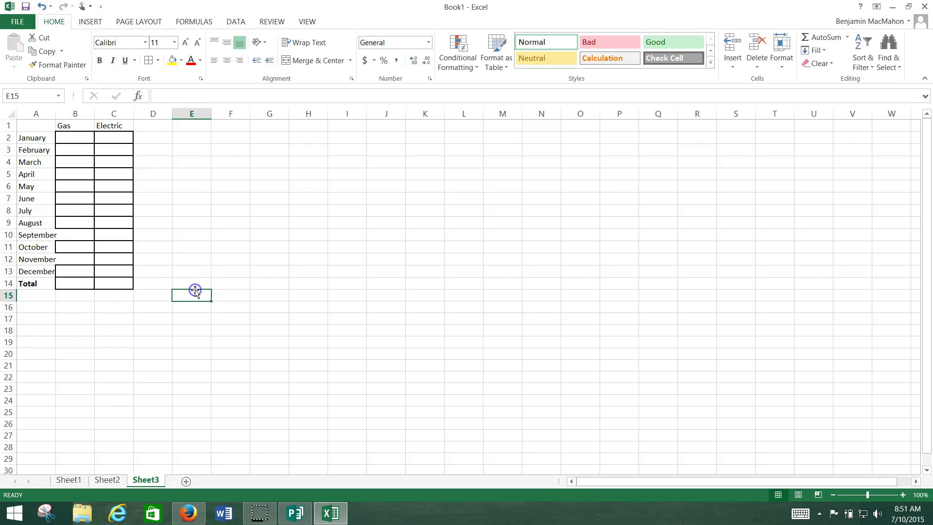
Autofit column A to fit September and select the Gas total cell B14
{"action": "double_click", "coordinate": [56, 115]}
{"action": "left_click", "coordinate": [263, 257]}
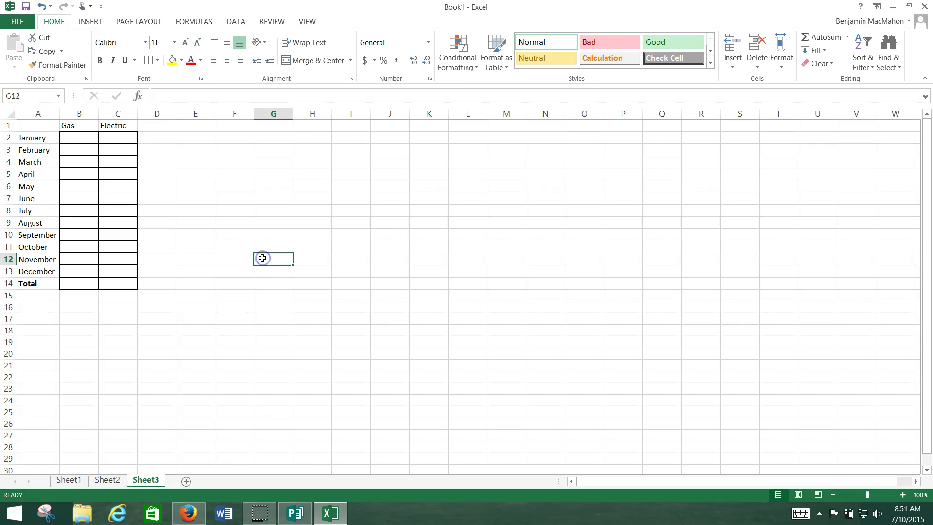
{"action": "left_click_drag", "start_coordinate": [72, 137], "coordinate": [126, 269]}
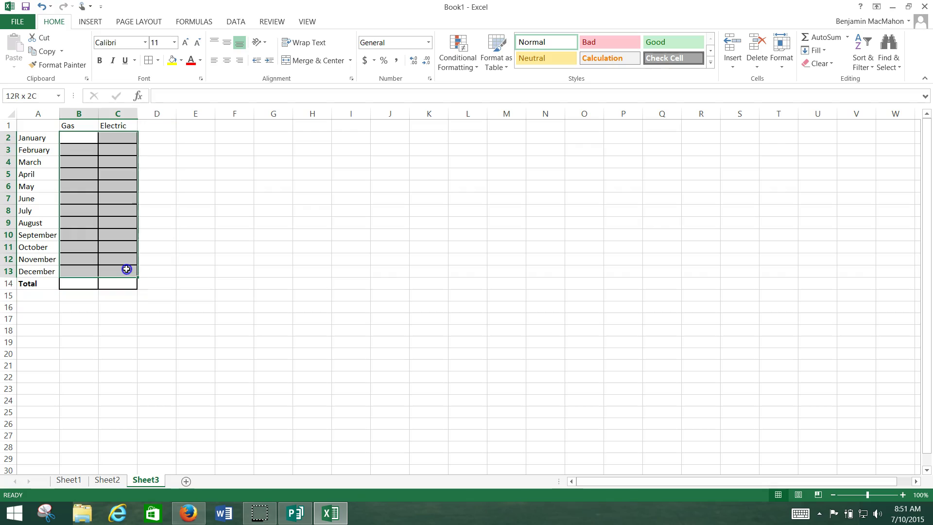
{"action": "left_click", "coordinate": [126, 269]}
{"action": "left_click", "coordinate": [82, 140]}
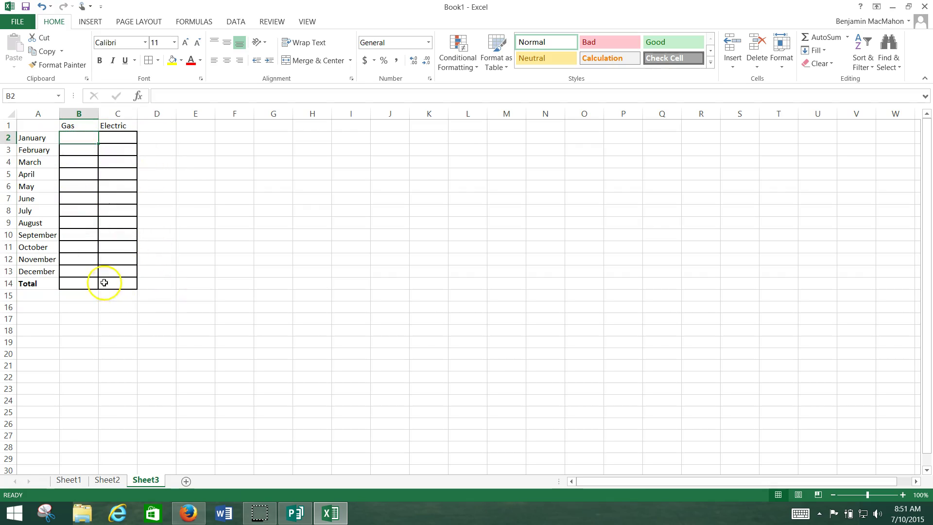
{"action": "left_click", "coordinate": [65, 280]}
{"action": "left_click", "coordinate": [105, 285]}
{"action": "left_click", "coordinate": [88, 285]}
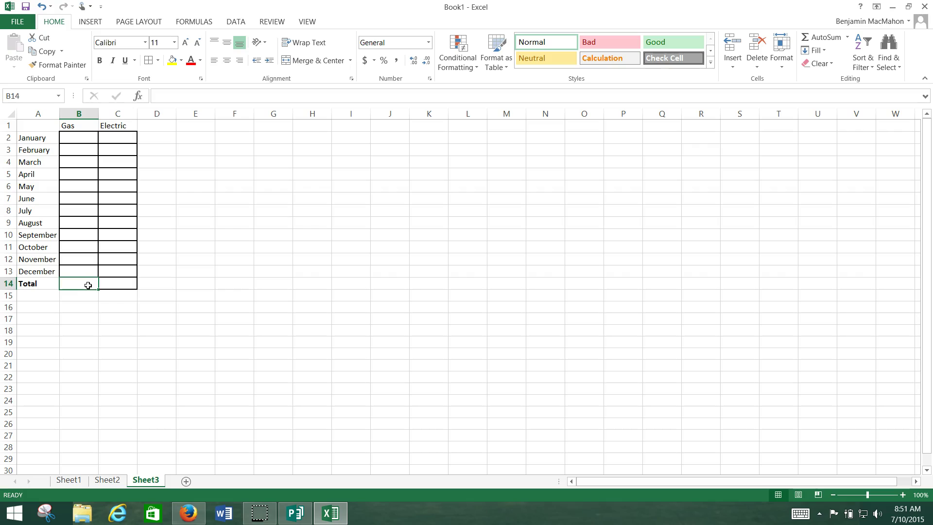
{"action": "left_click", "coordinate": [108, 284]}
{"action": "left_click", "coordinate": [78, 283]}
AutoSum the Gas and Electric columns into B14 and C14, giving 302.13 and 325.23
{"action": "left_click", "coordinate": [822, 35]}
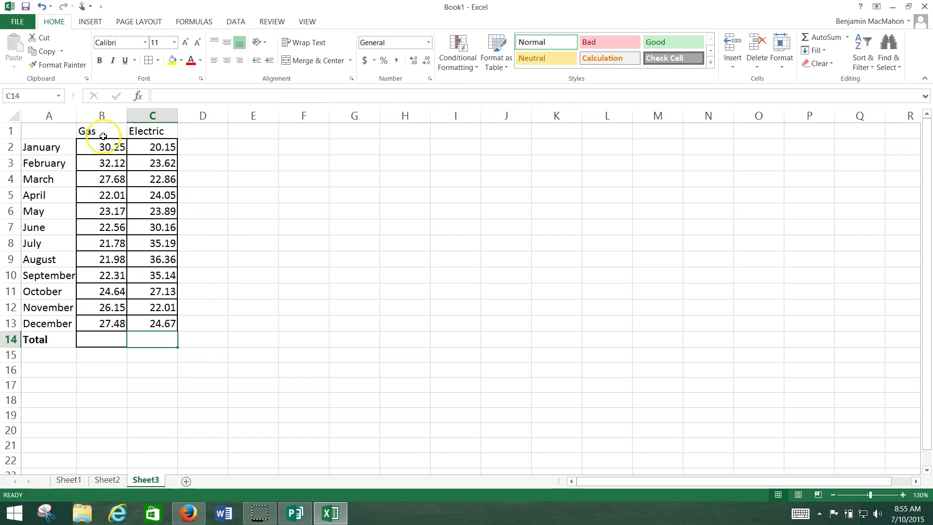
{"action": "left_click", "coordinate": [117, 338]}
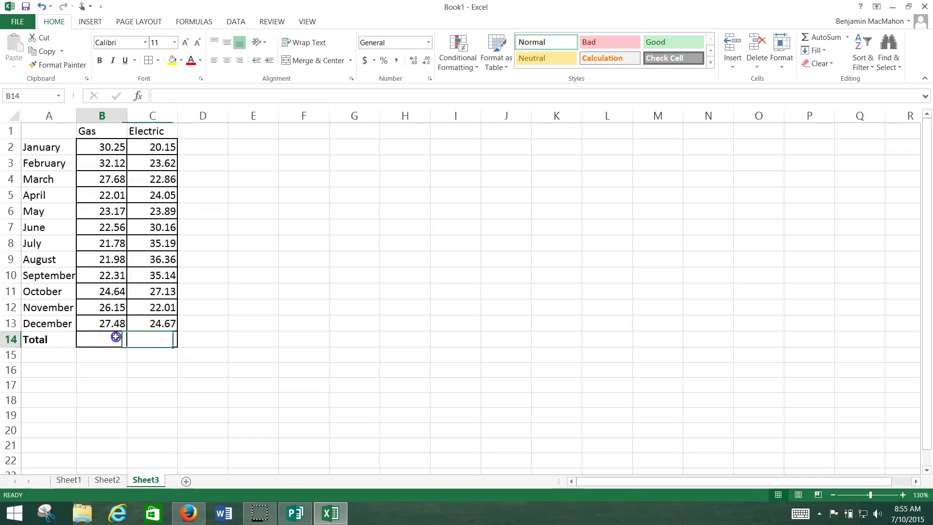
{"action": "left_click", "coordinate": [820, 39]}
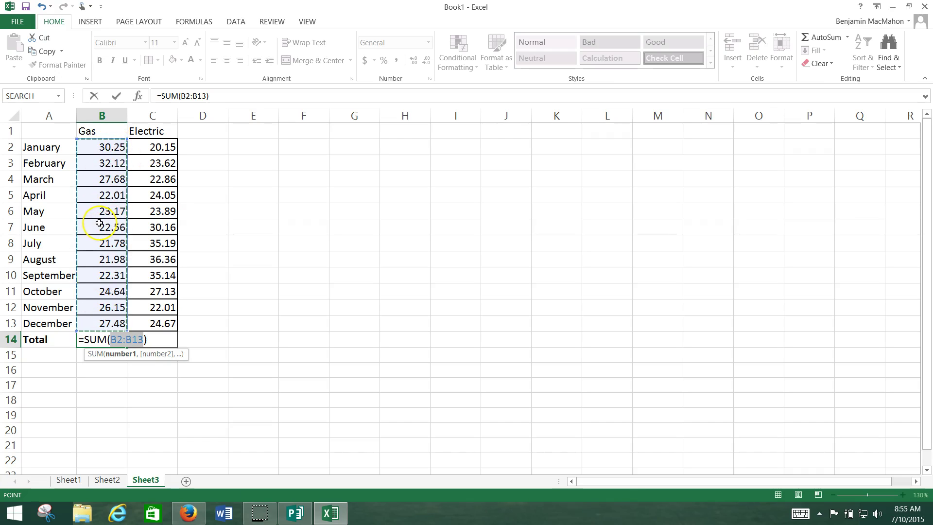
{"action": "key", "text": "shift+Return"}
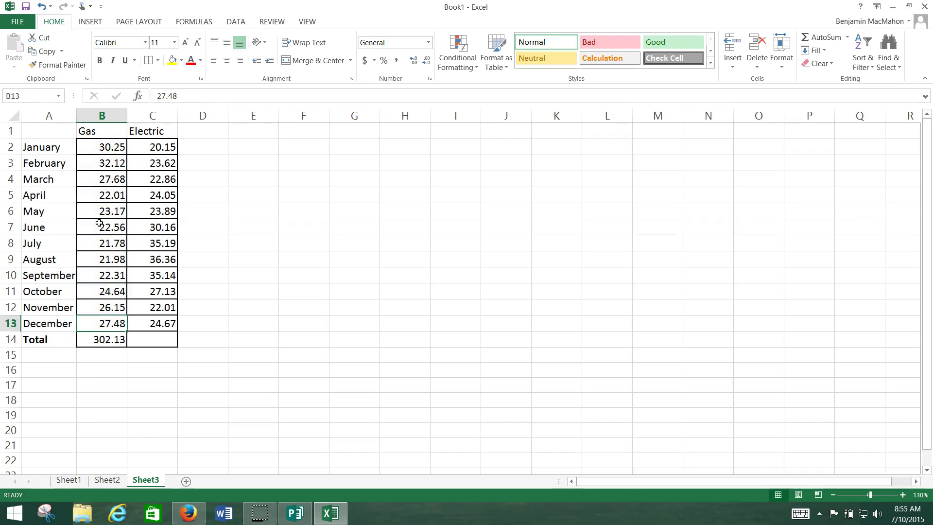
{"action": "left_click", "coordinate": [149, 338]}
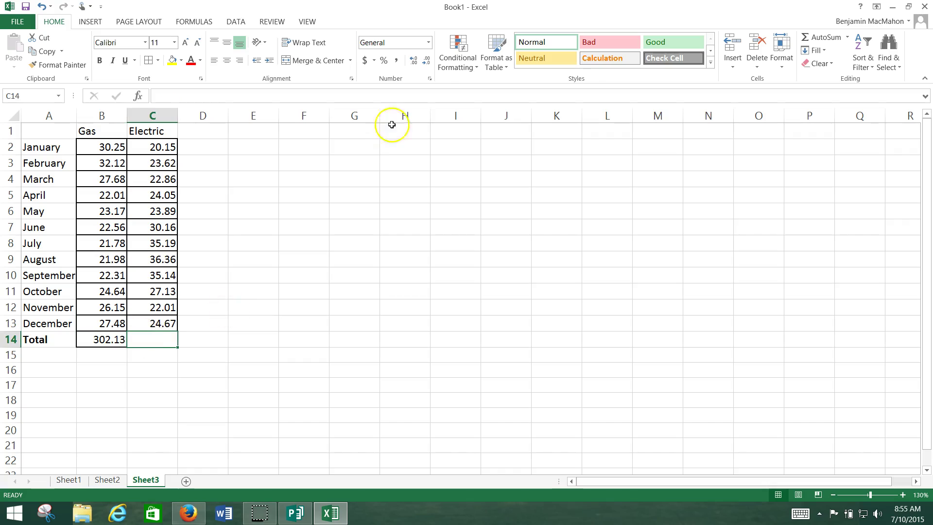
{"action": "left_click", "coordinate": [817, 38]}
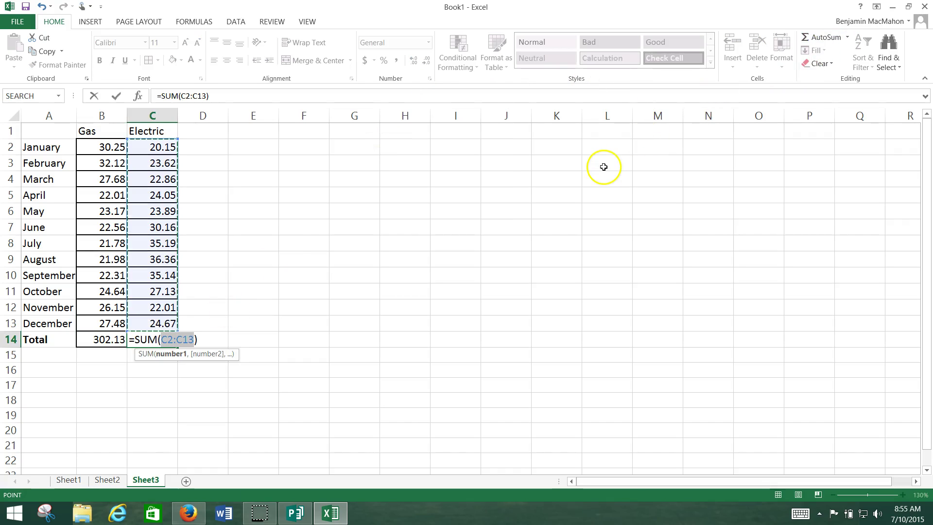
{"action": "key", "text": "Return"}
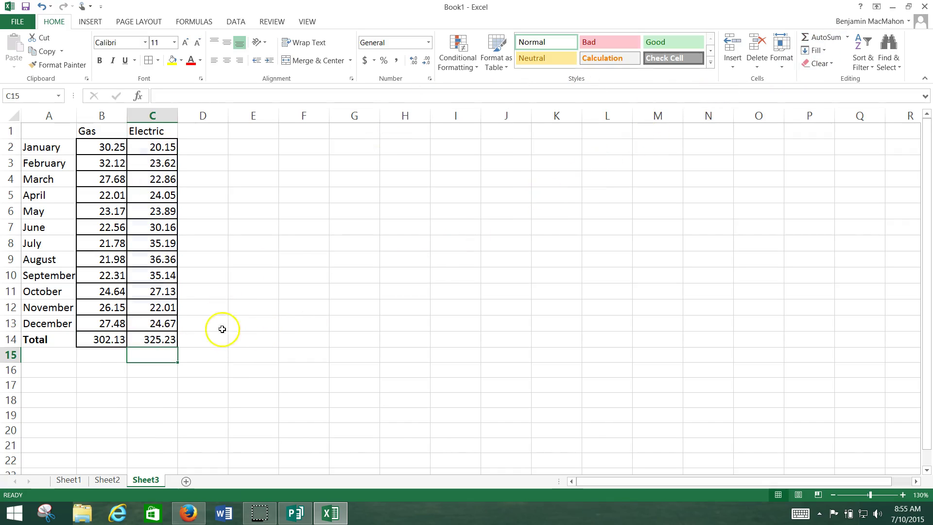